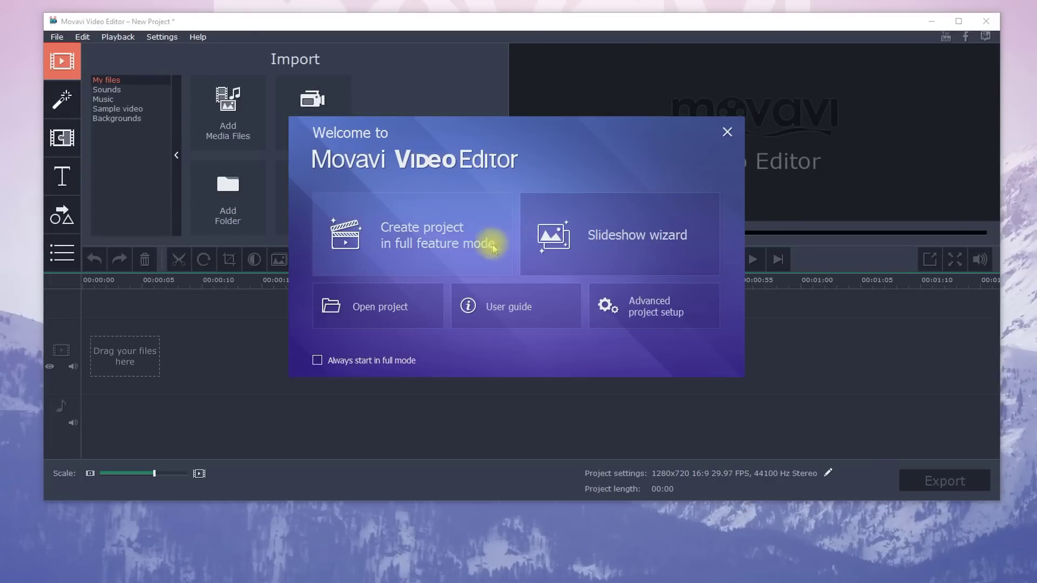
- Start the Slideshow wizard and add photos 1–5 from the Our travels folder
{"action": "left_click", "coordinate": [605, 245]}
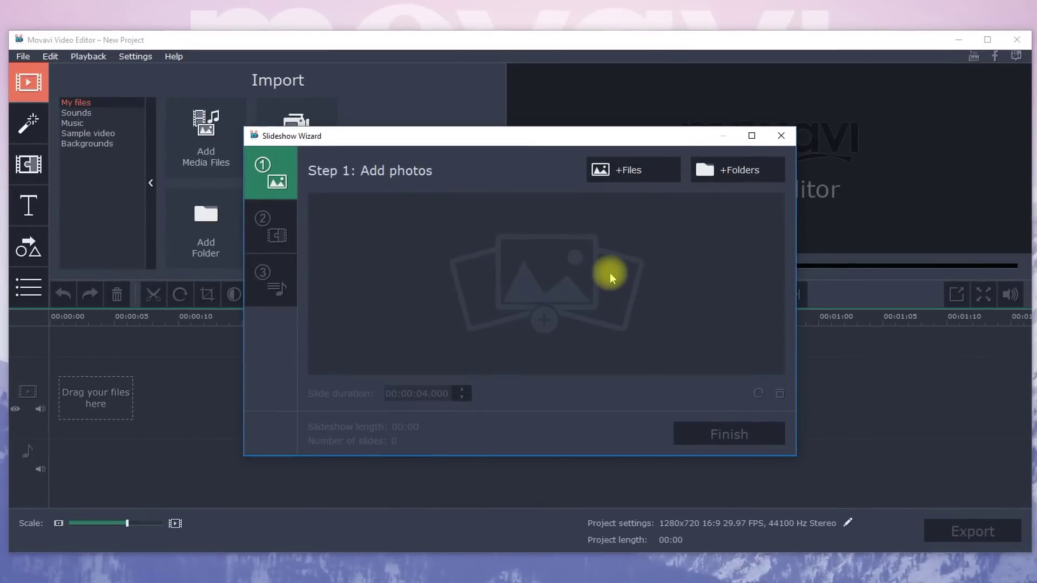
{"action": "left_click", "coordinate": [656, 176]}
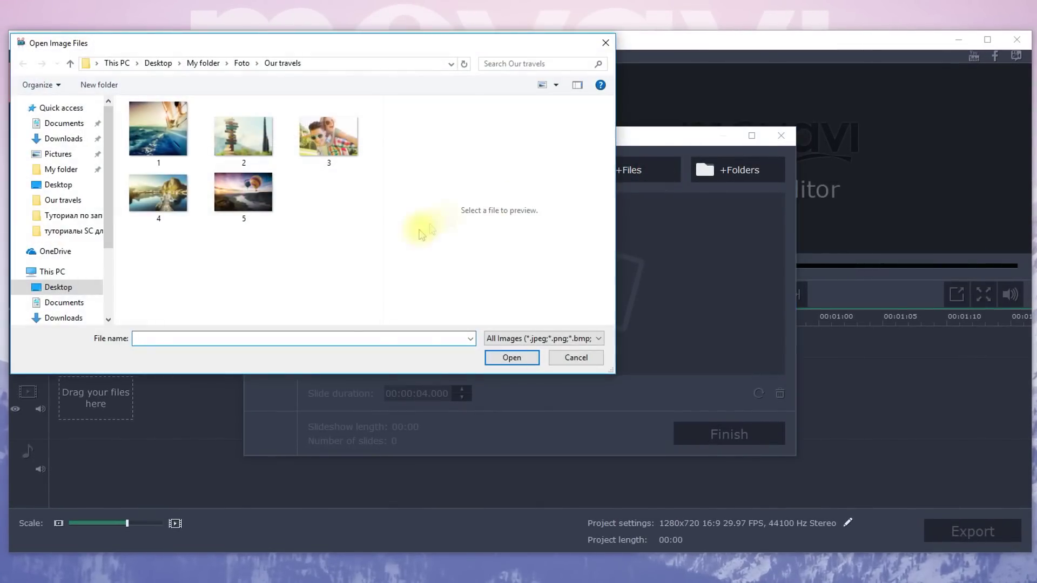
{"action": "left_click_drag", "start_coordinate": [365, 250], "coordinate": [126, 96]}
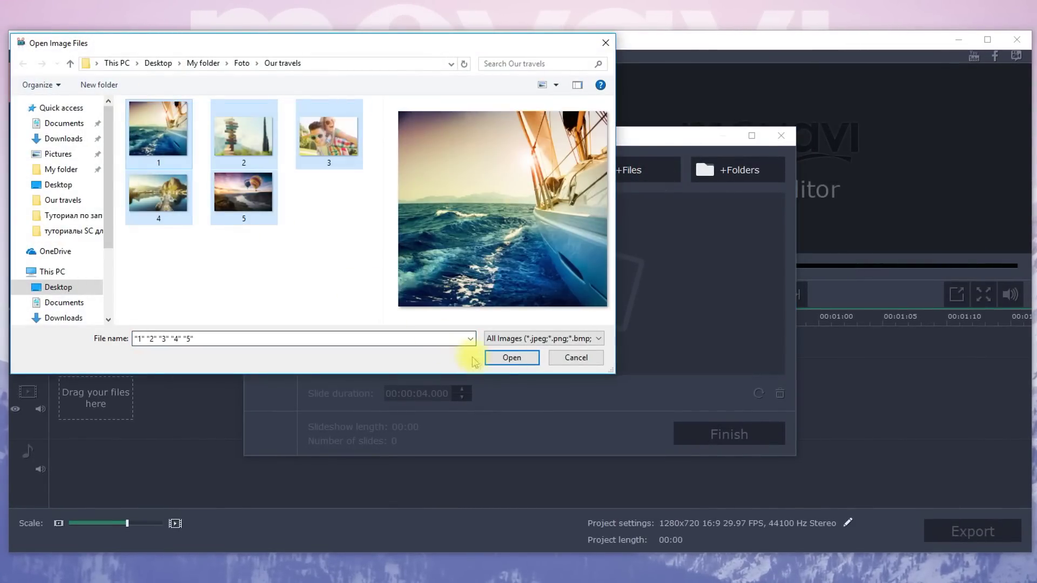
{"action": "left_click", "coordinate": [504, 358]}
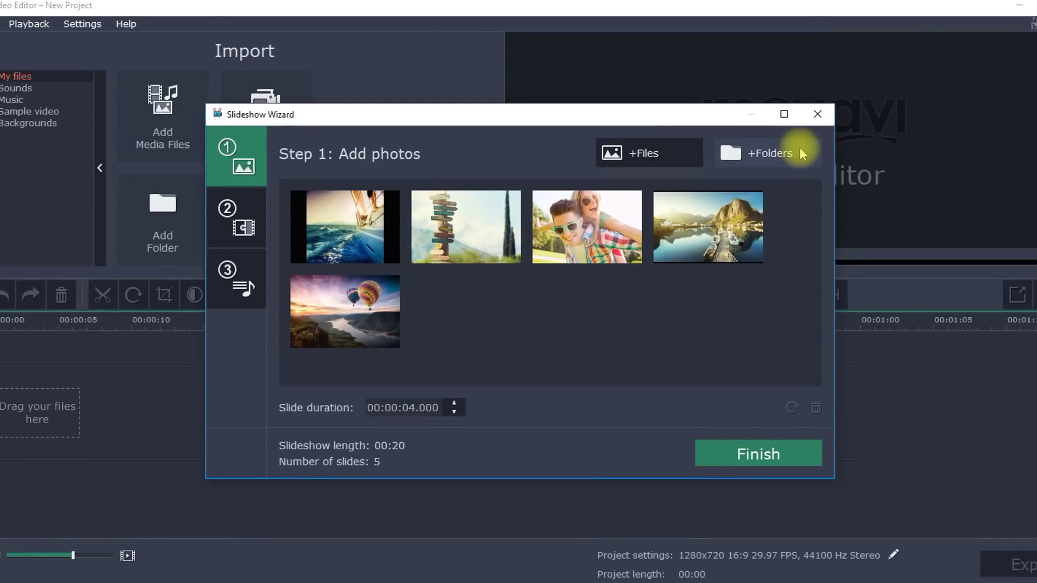
- Reorder the slides: signpost, lake, couple, balloons, with the sailboat last
{"action": "mouse_move", "coordinate": [471, 241]}
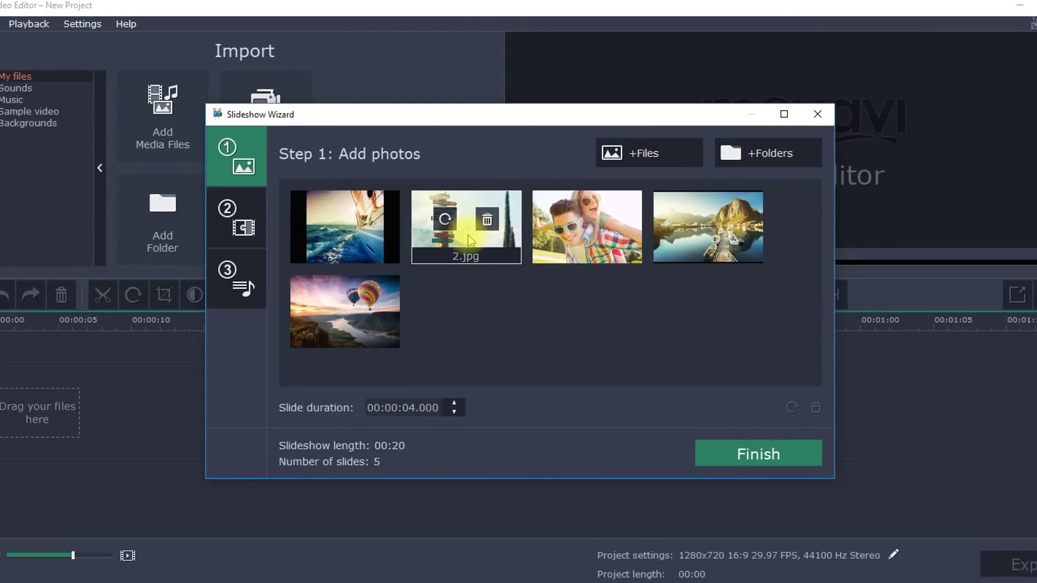
{"action": "left_click_drag", "start_coordinate": [469, 241], "coordinate": [338, 238]}
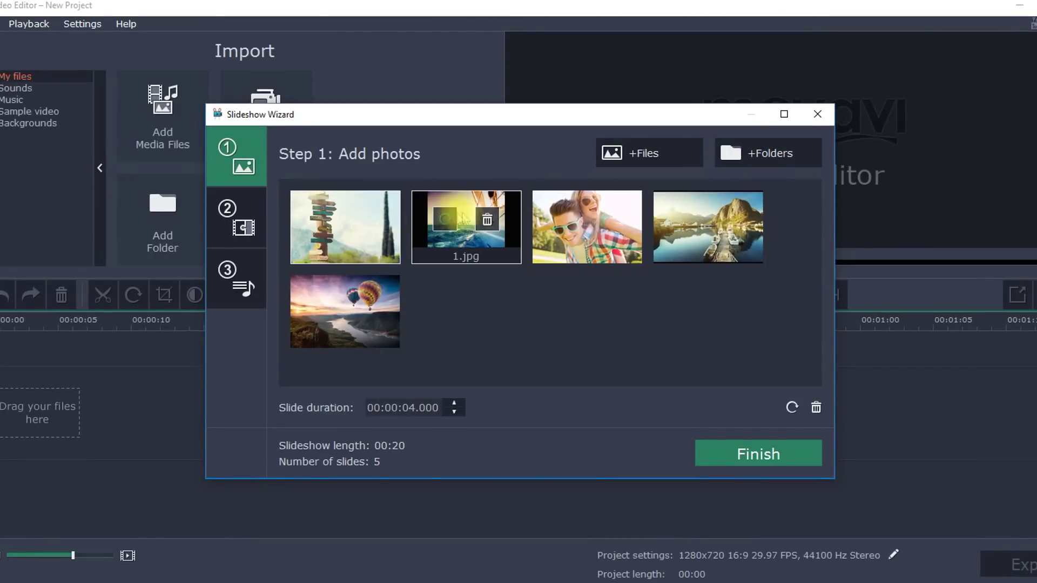
{"action": "left_click_drag", "start_coordinate": [467, 237], "coordinate": [348, 331]}
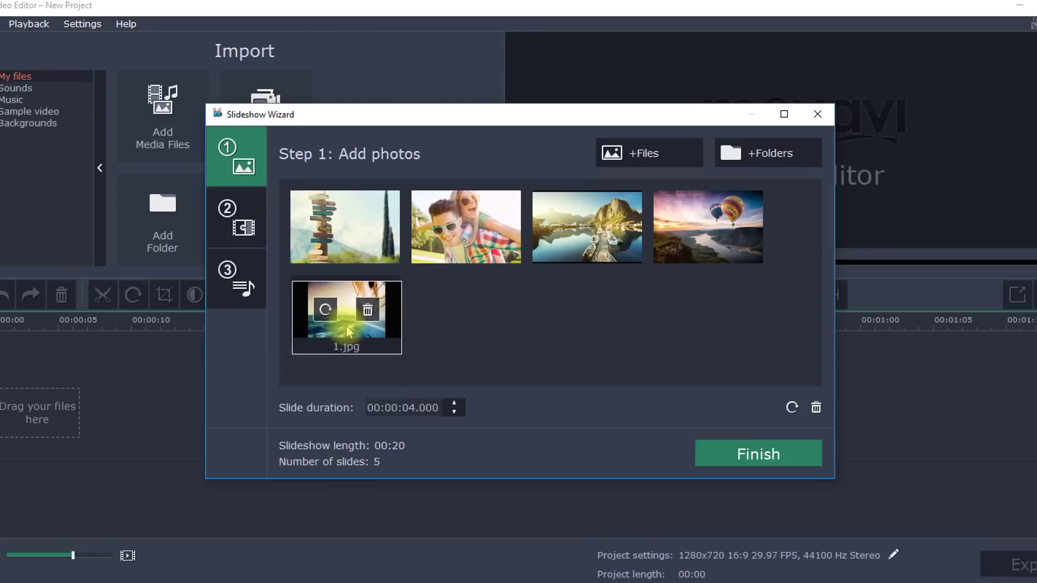
{"action": "mouse_move", "coordinate": [594, 222]}
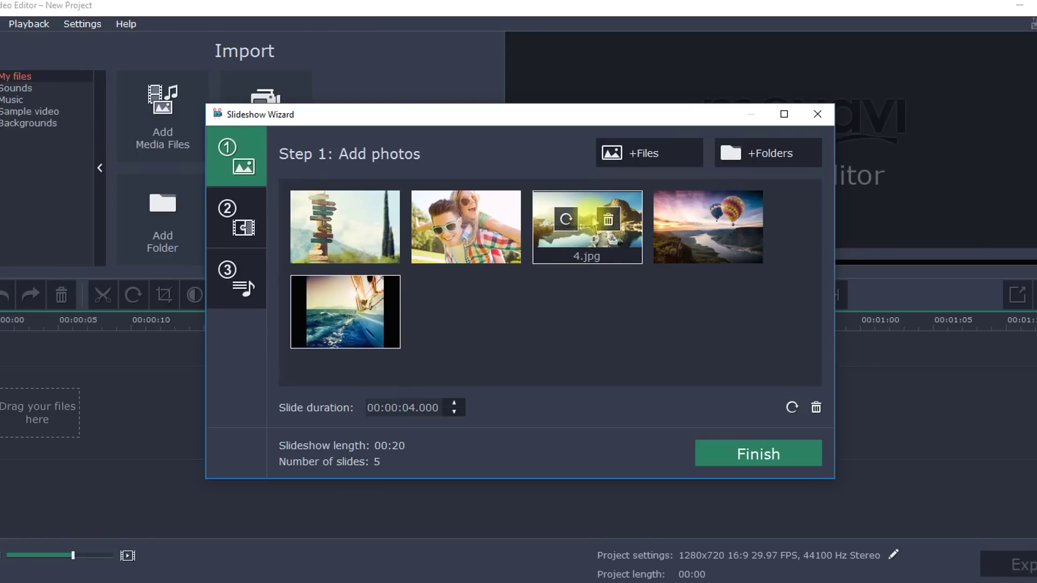
{"action": "left_click_drag", "start_coordinate": [594, 222], "coordinate": [474, 224]}
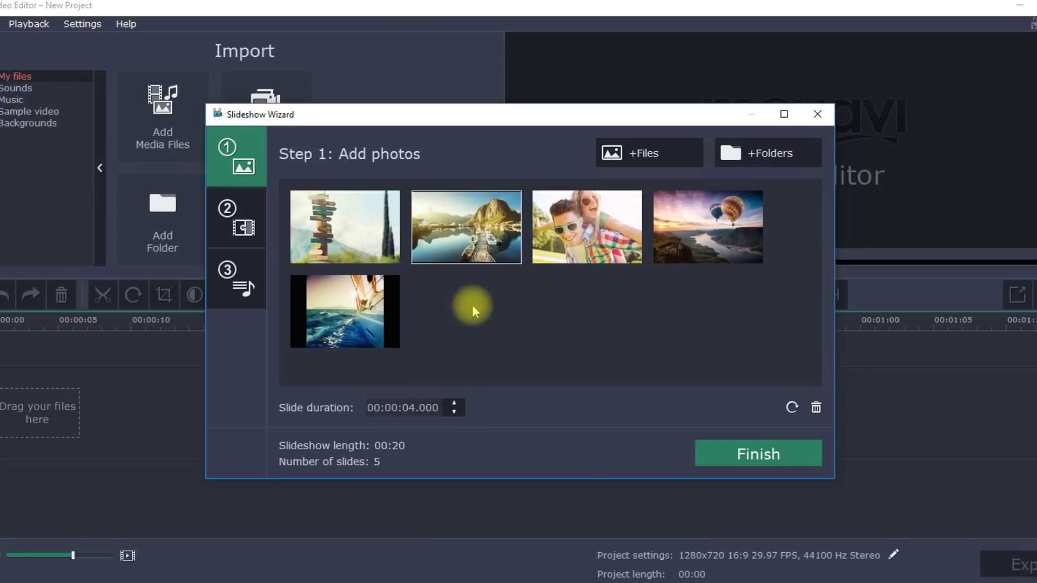
{"action": "mouse_move", "coordinate": [465, 247]}
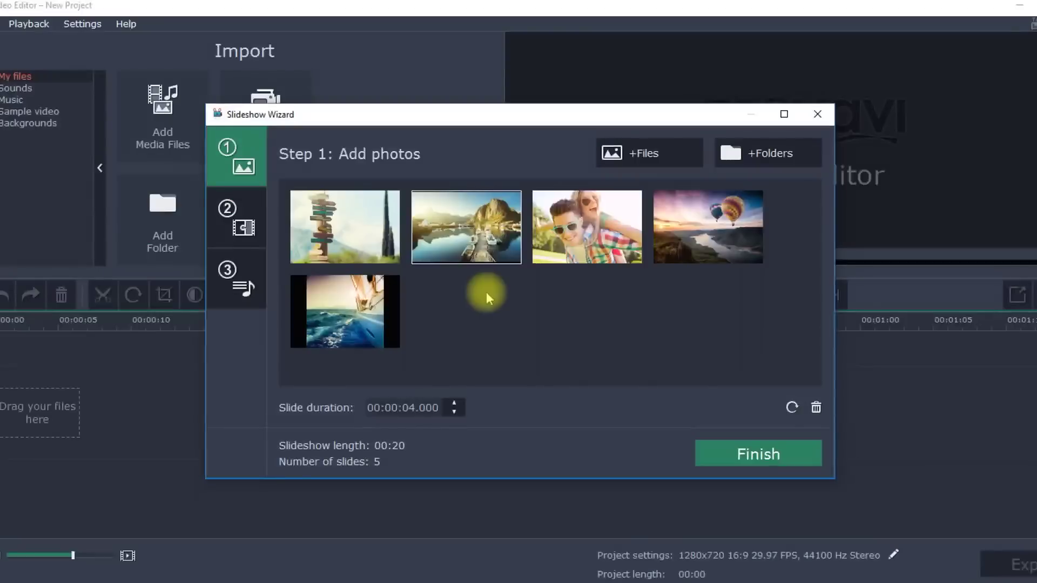
{"action": "left_click", "coordinate": [252, 224]}
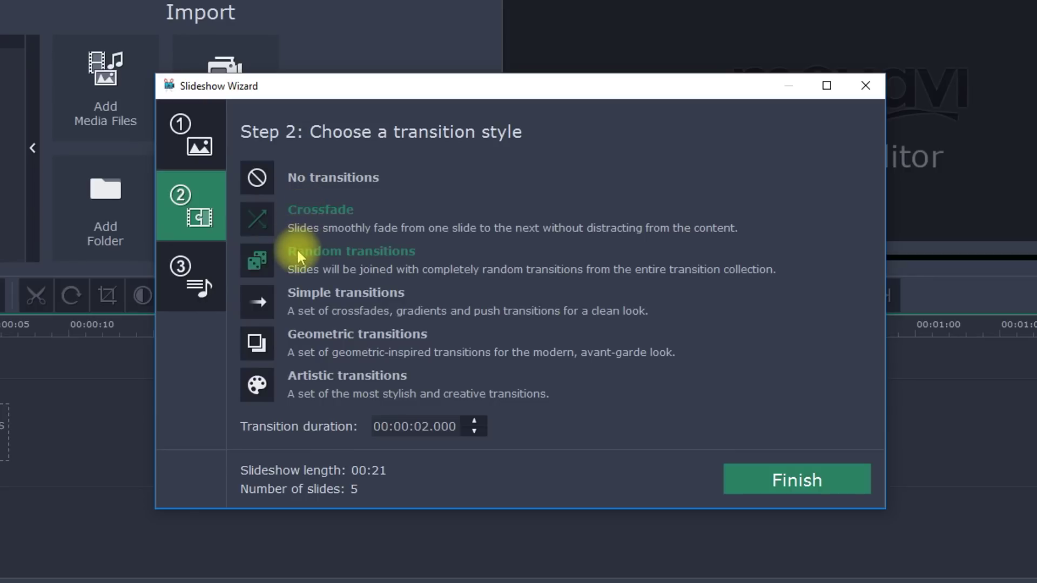
- Compare the transition styles, then pick Crossfade with a 00:00:02.000 transition duration
{"action": "left_click", "coordinate": [297, 248]}
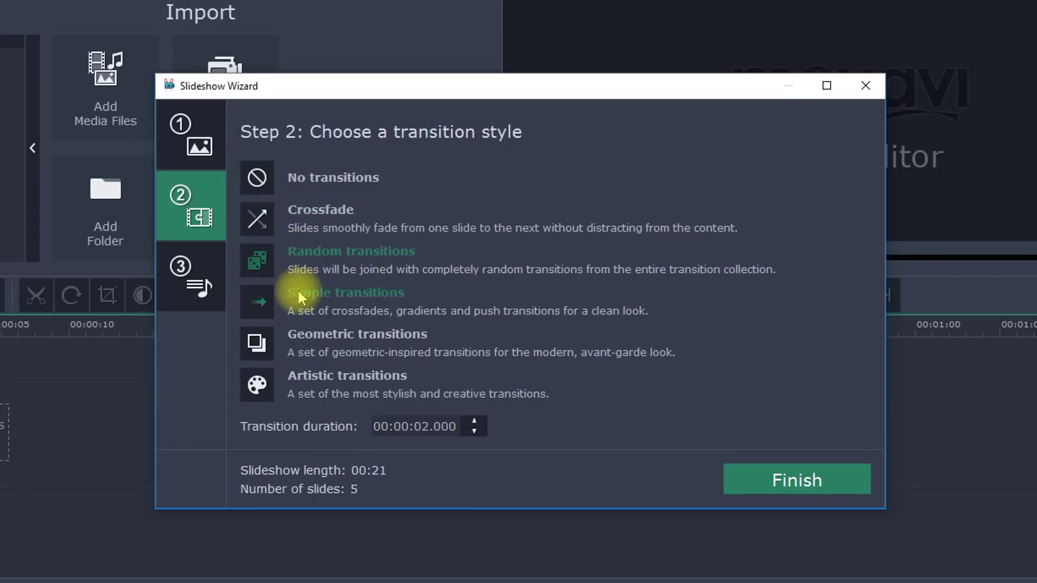
{"action": "left_click", "coordinate": [297, 289]}
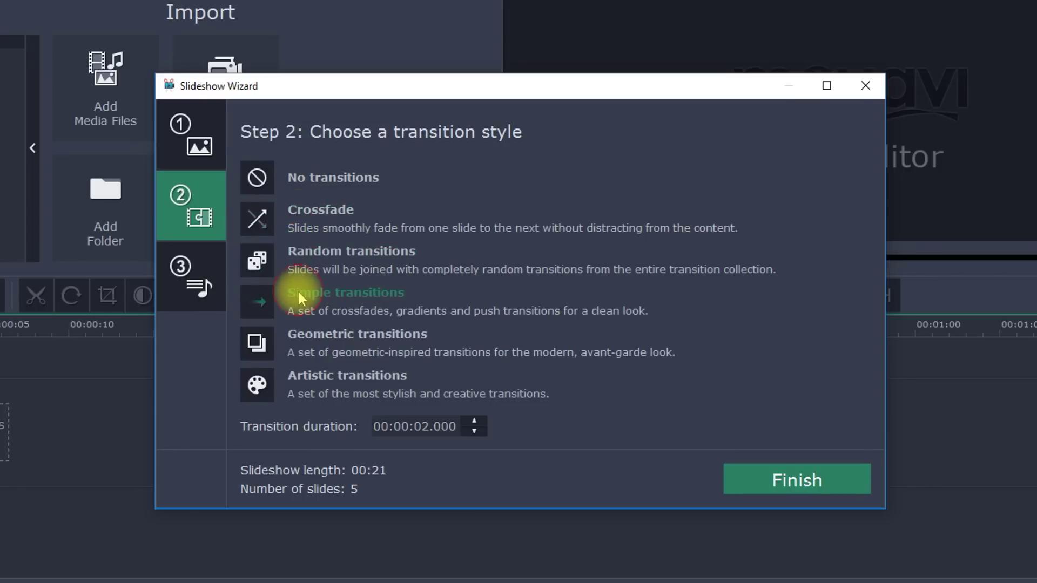
{"action": "left_click", "coordinate": [302, 331]}
{"action": "left_click", "coordinate": [311, 379]}
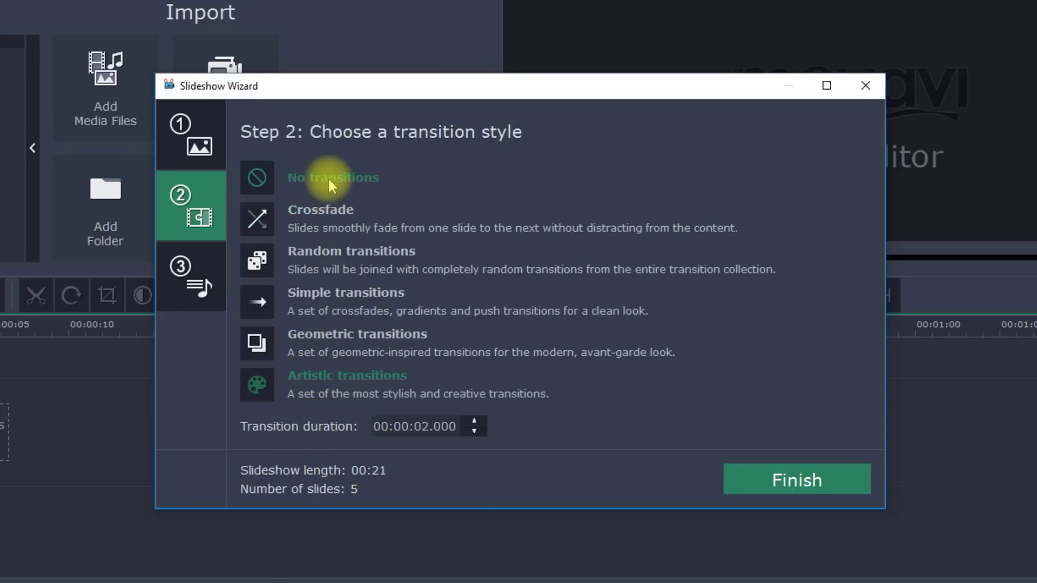
{"action": "left_click", "coordinate": [329, 177]}
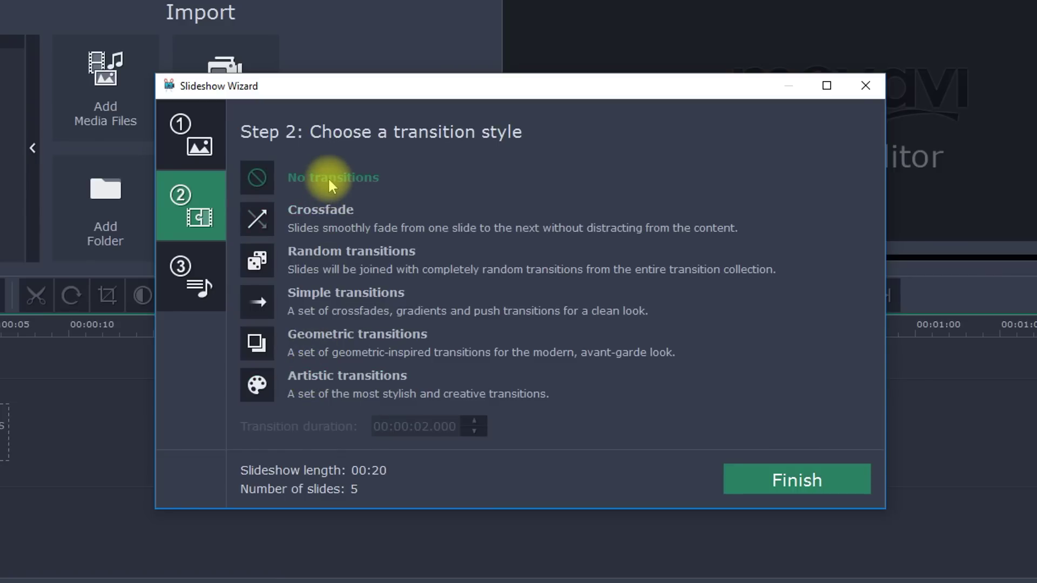
{"action": "left_click", "coordinate": [323, 208]}
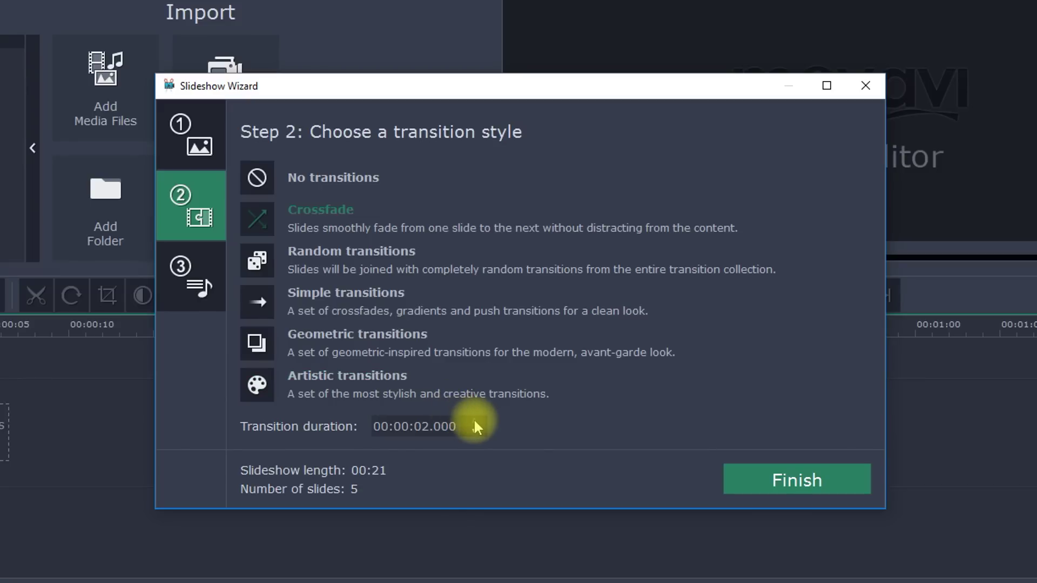
{"action": "left_click", "coordinate": [474, 424]}
{"action": "left_click", "coordinate": [474, 430]}
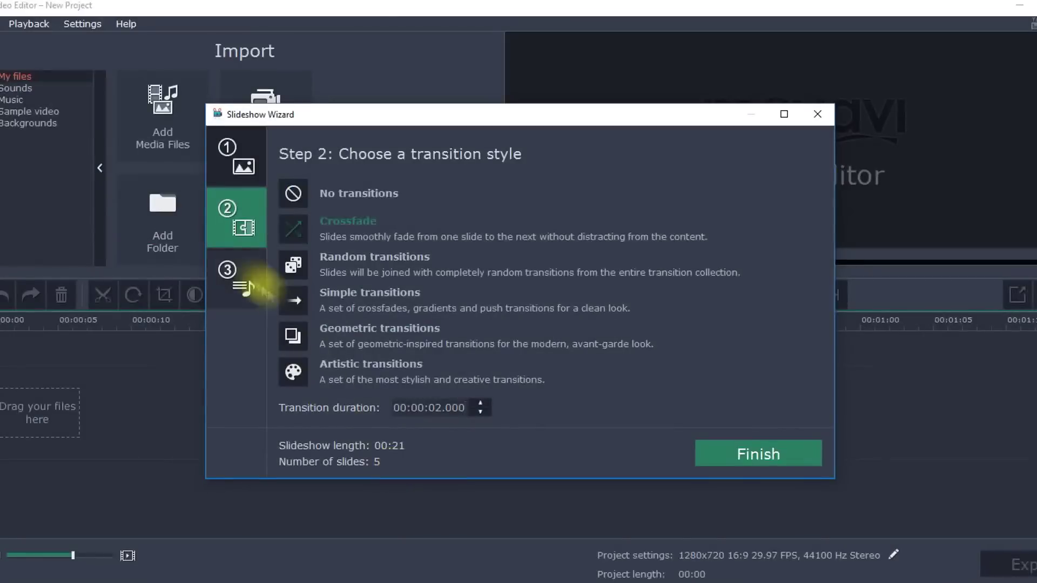
{"action": "left_click", "coordinate": [248, 273]}
- Add the dreams-become-real mp3 file as the slideshow music
{"action": "left_click", "coordinate": [425, 187]}
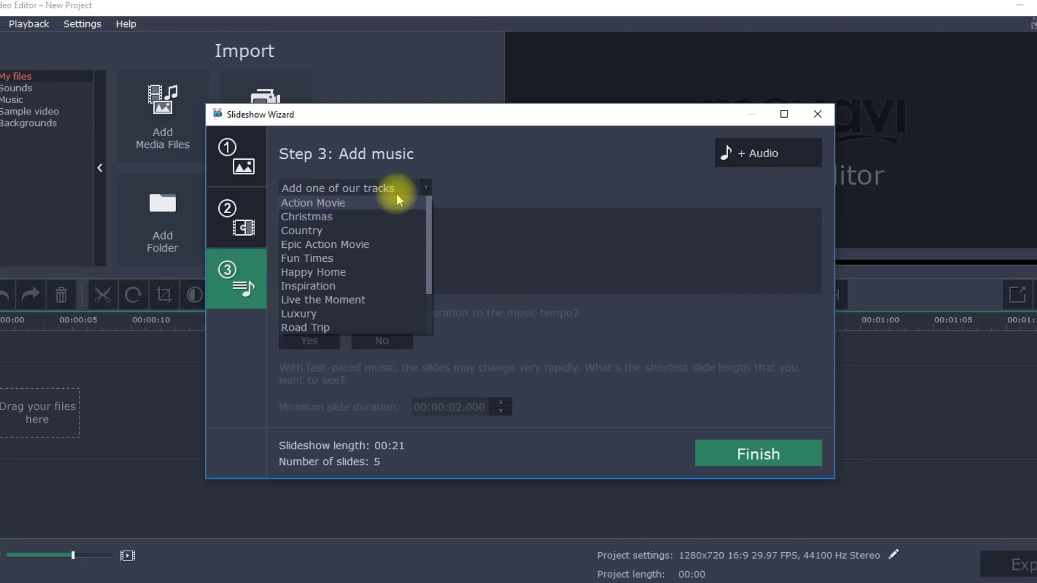
{"action": "left_click", "coordinate": [423, 186]}
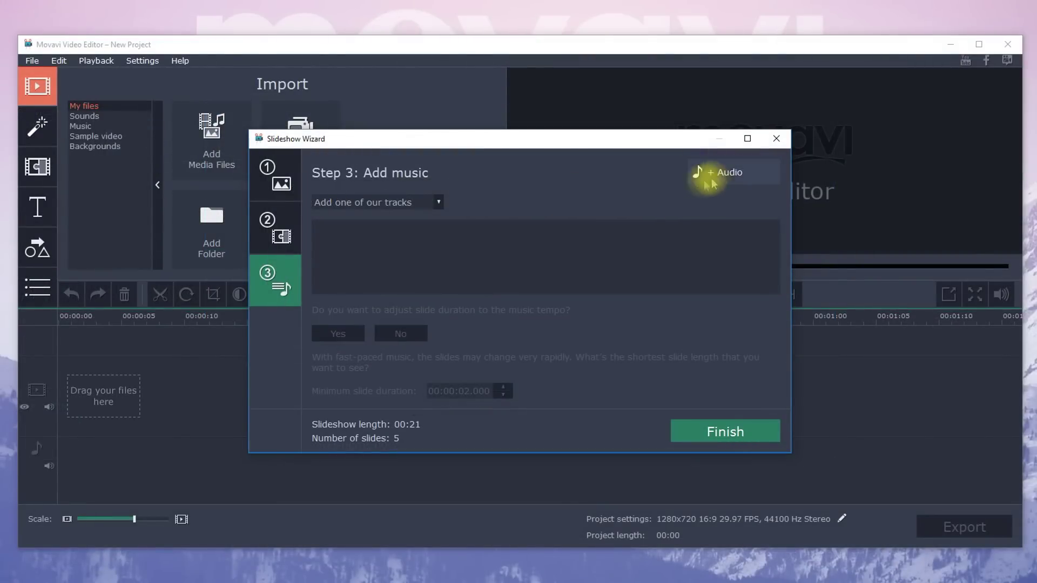
{"action": "left_click", "coordinate": [727, 174]}
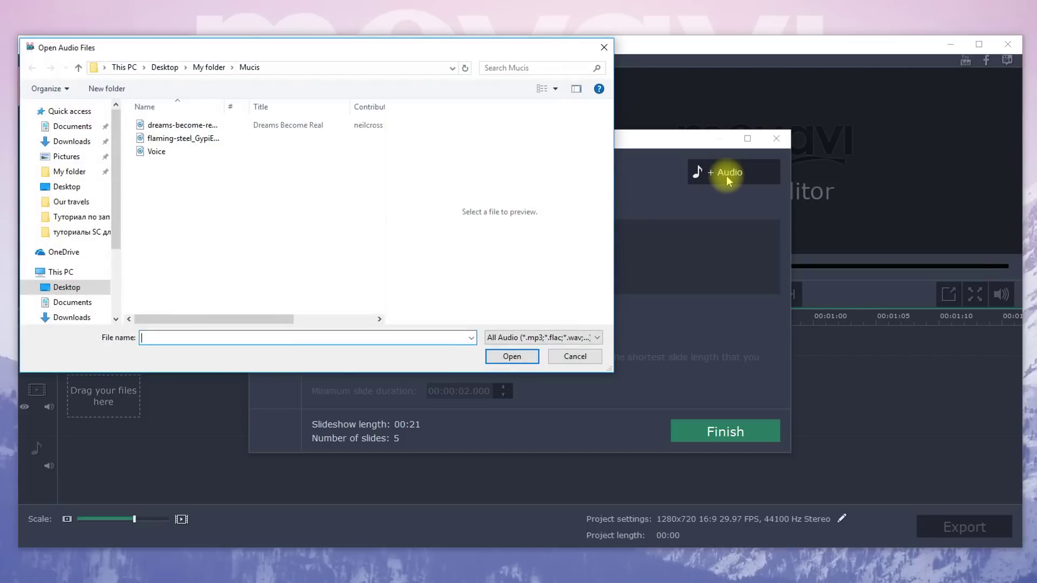
{"action": "left_click", "coordinate": [212, 125]}
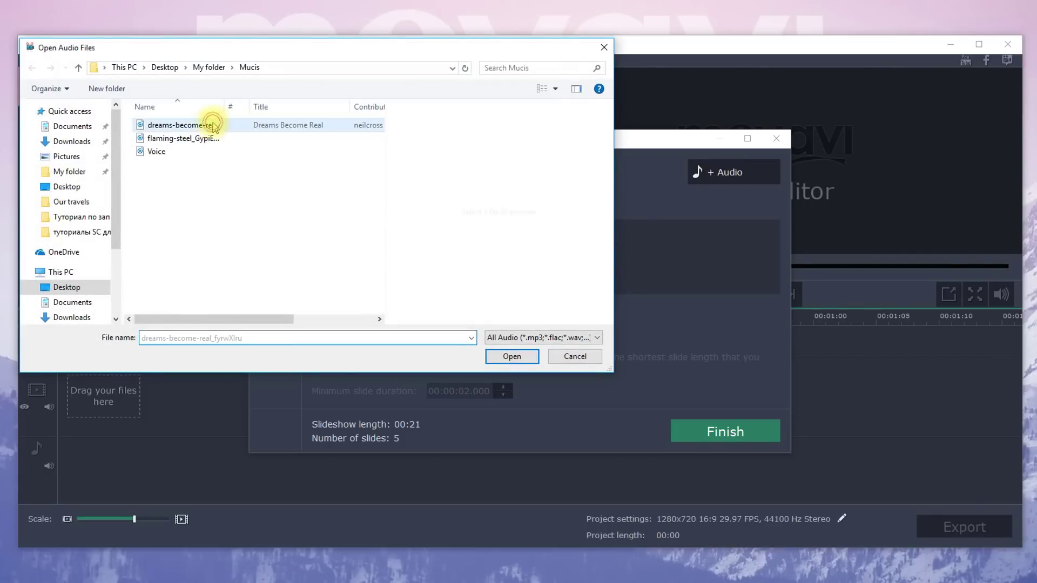
{"action": "left_click", "coordinate": [502, 359]}
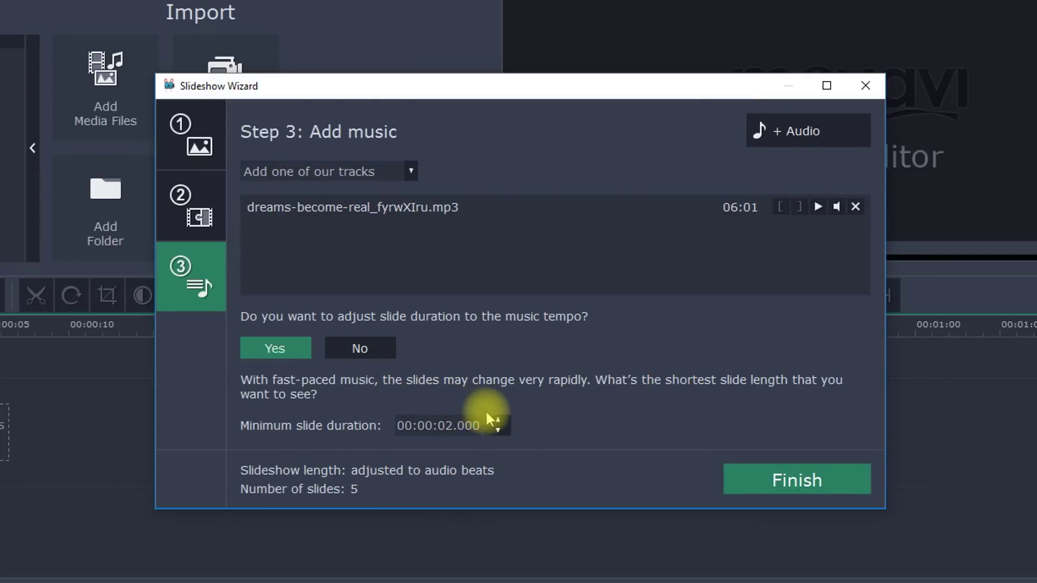
- Keep the minimum slide duration at 00:00:02 and finish the slideshow
{"action": "left_click", "coordinate": [496, 417]}
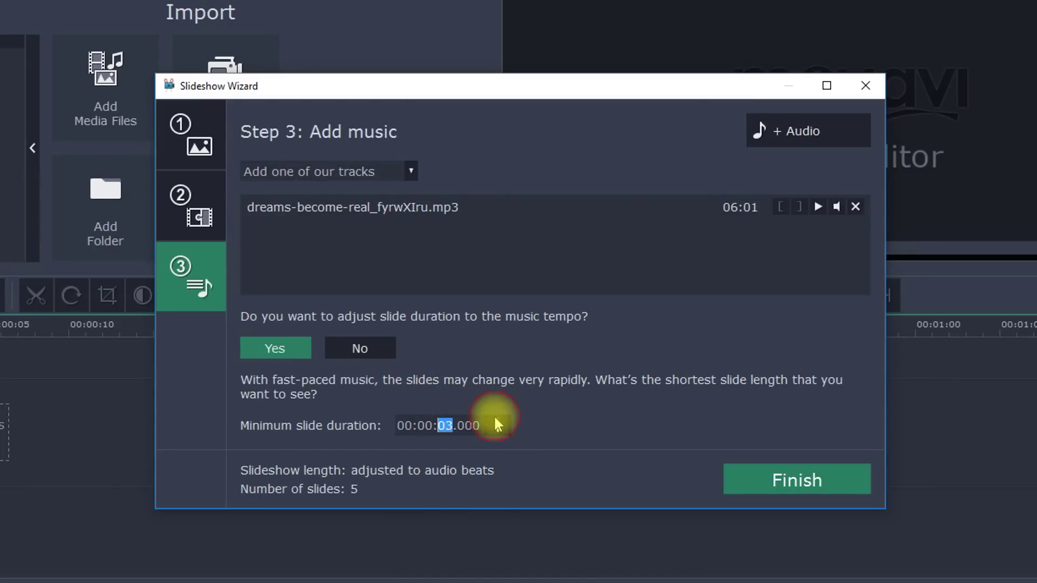
{"action": "left_click", "coordinate": [497, 432]}
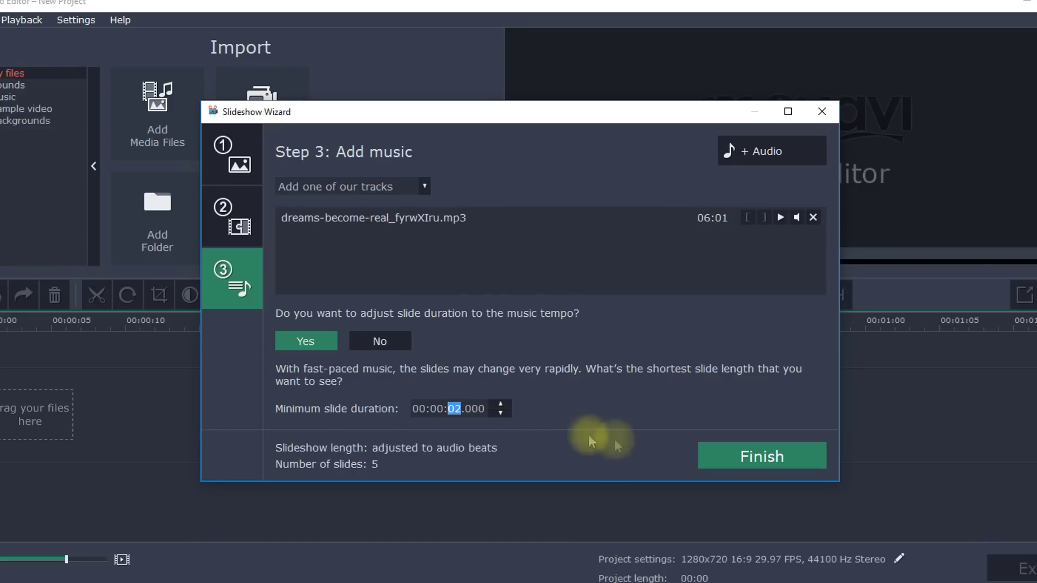
{"action": "left_click", "coordinate": [768, 459]}
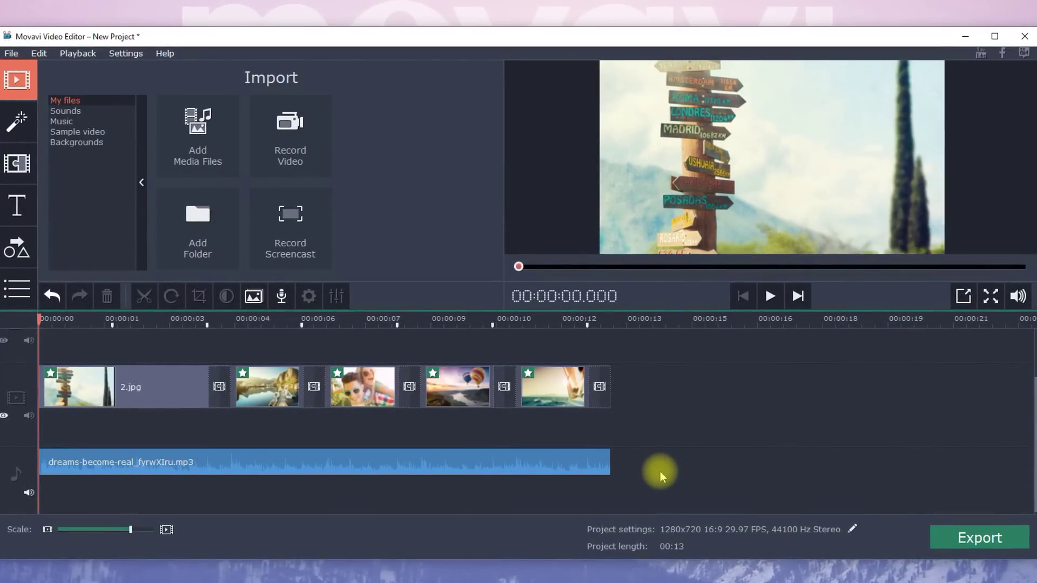
- Place a Rhombus title at the timeline start, trimmed to end near 00:00:03
{"action": "left_click", "coordinate": [29, 207]}
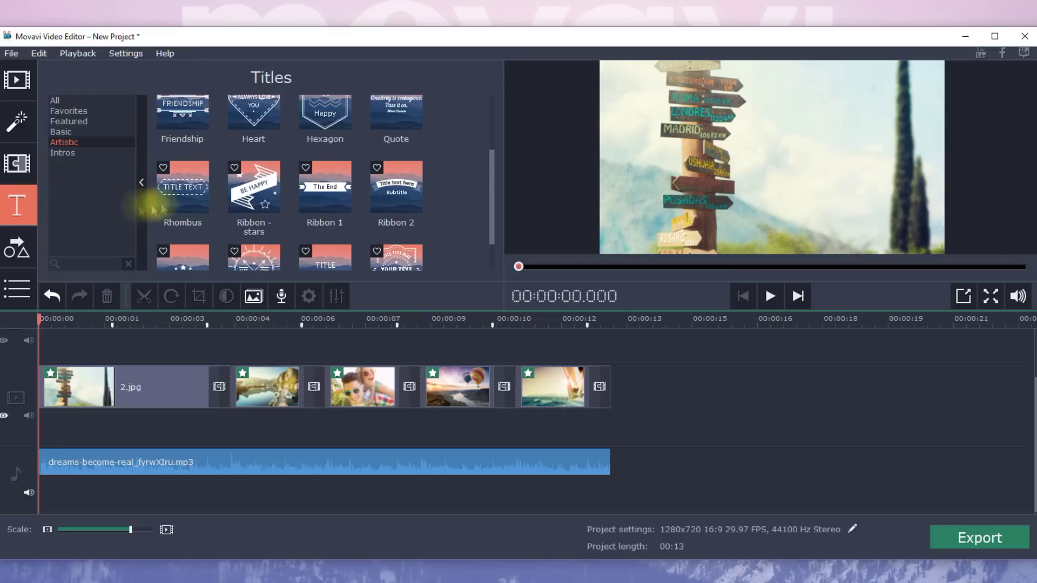
{"action": "left_click_drag", "start_coordinate": [174, 196], "coordinate": [86, 351]}
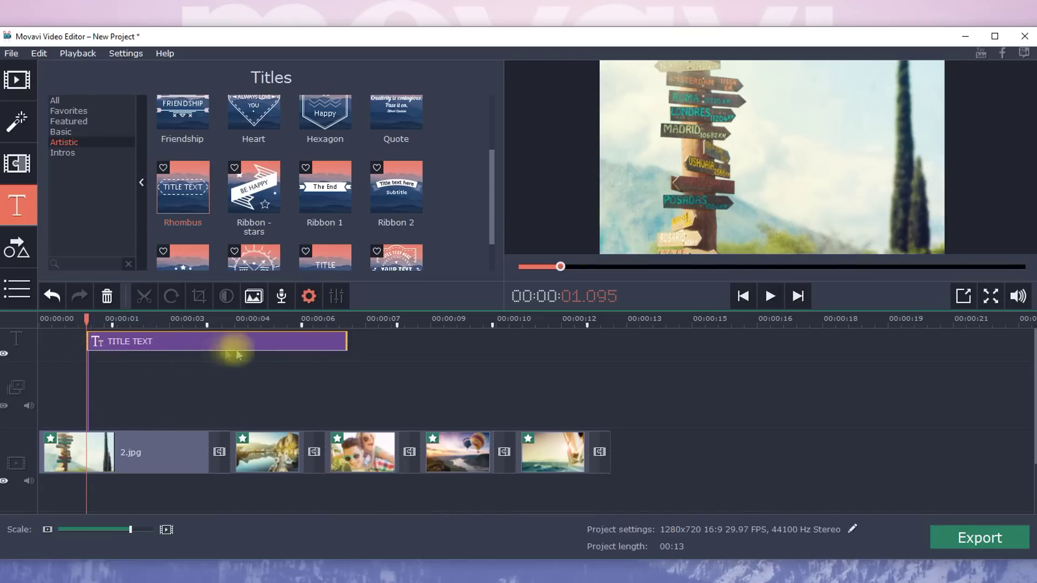
{"action": "left_click", "coordinate": [239, 342]}
{"action": "left_click_drag", "start_coordinate": [238, 342], "coordinate": [190, 341]}
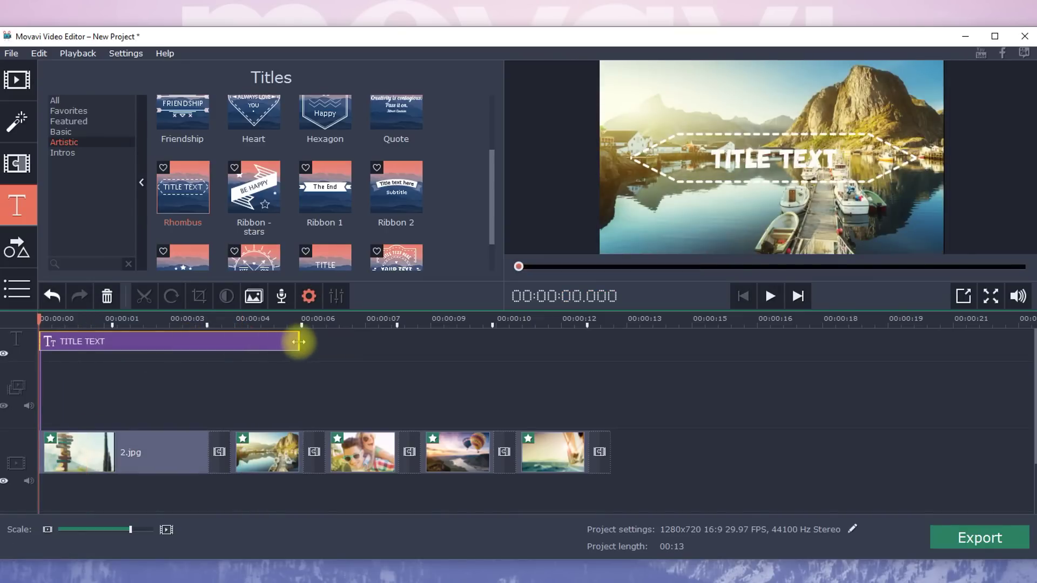
{"action": "left_click_drag", "start_coordinate": [299, 341], "coordinate": [211, 341]}
- Edit the title text to 'THE BEST TRIP' and colour it red
{"action": "double_click", "coordinate": [163, 342]}
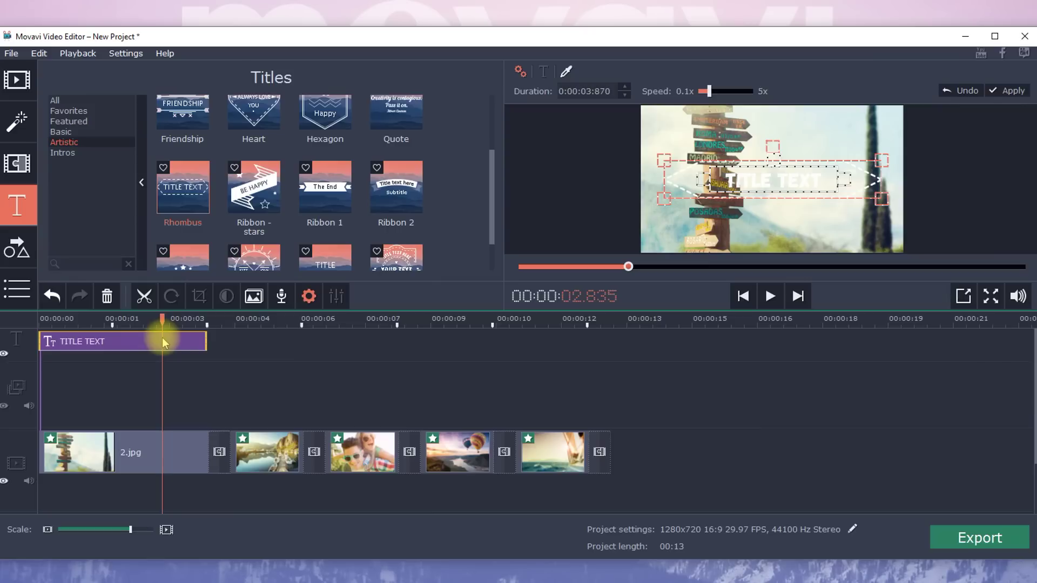
{"action": "left_click", "coordinate": [826, 179]}
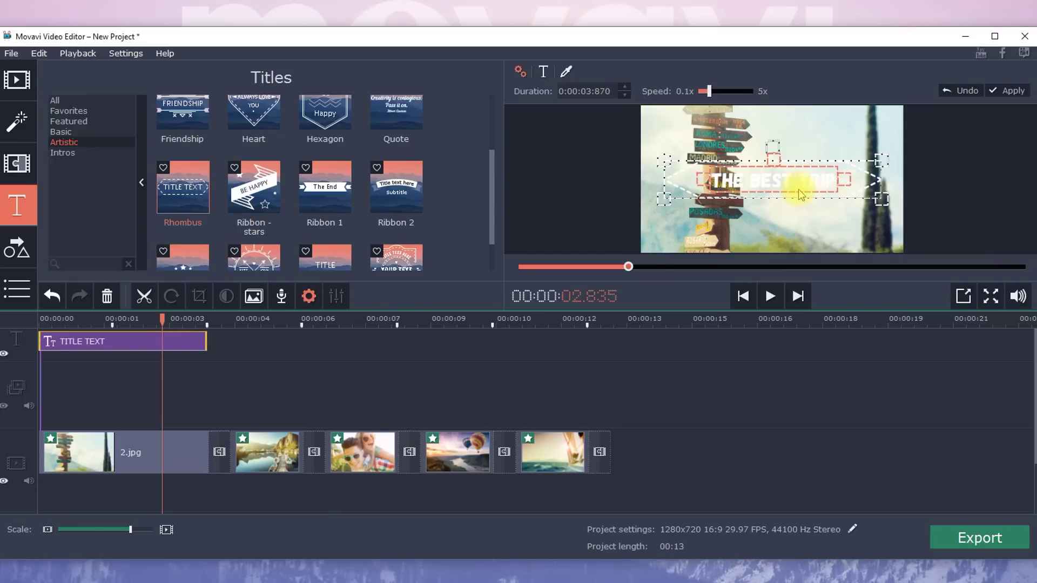
{"action": "left_click", "coordinate": [566, 71]}
{"action": "left_click", "coordinate": [547, 90]}
{"action": "left_click", "coordinate": [474, 216]}
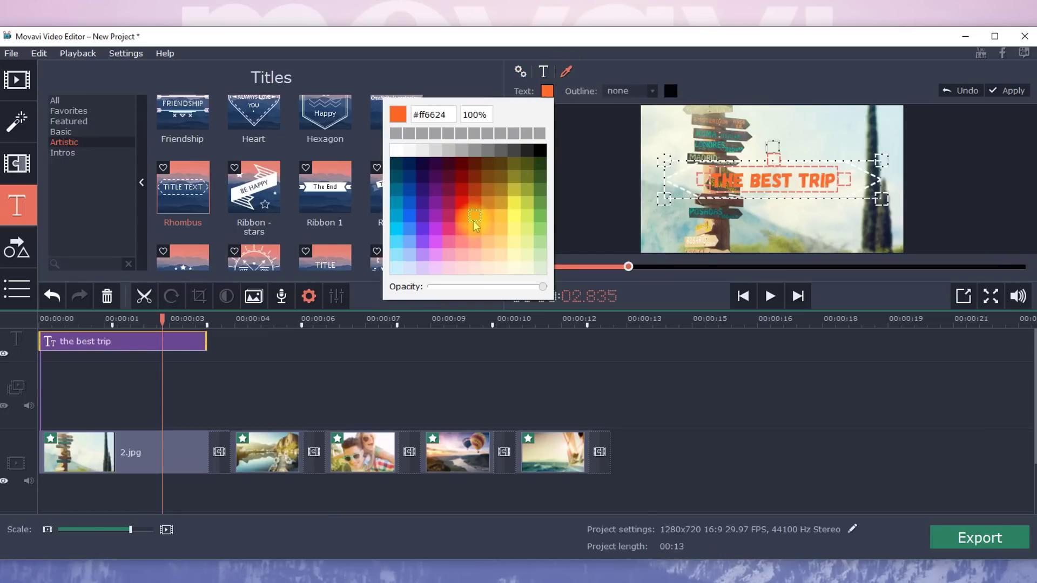
{"action": "left_click", "coordinate": [476, 231]}
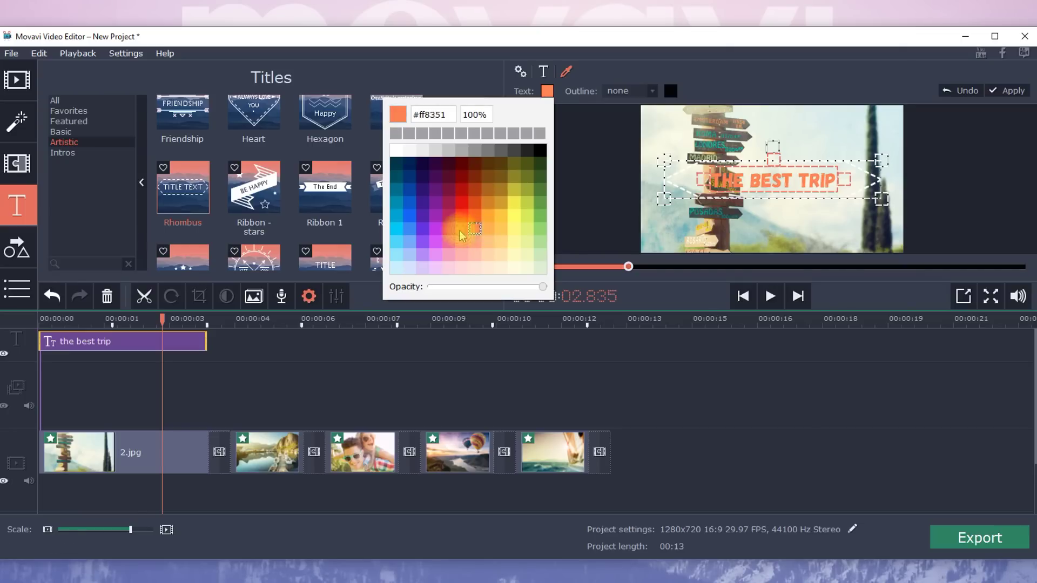
{"action": "left_click", "coordinate": [462, 217]}
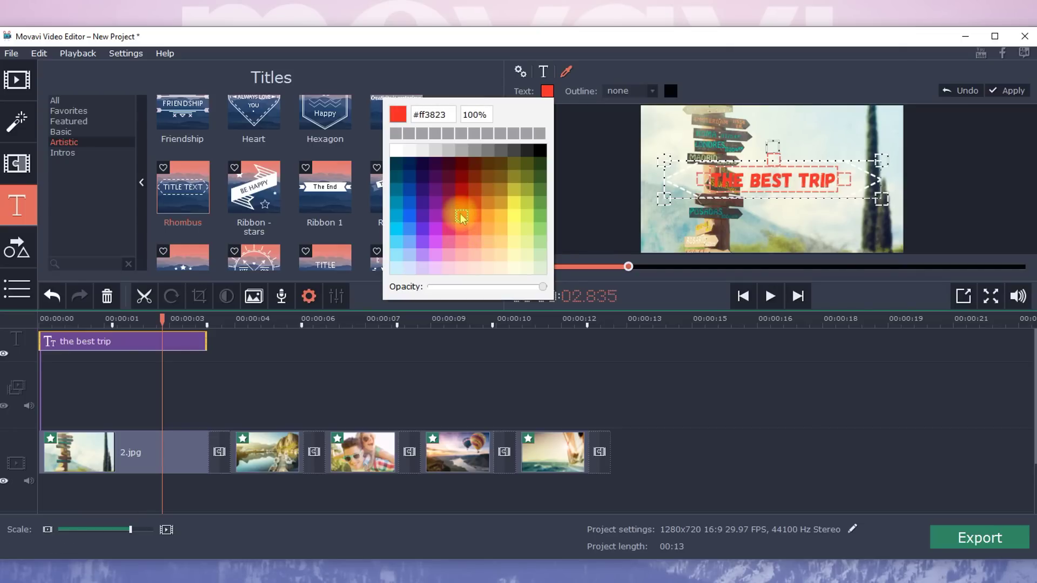
{"action": "left_click", "coordinate": [582, 95]}
{"action": "left_click", "coordinate": [493, 204]}
- Increase the title animation speed, apply the changes, and play the video from the start
{"action": "left_click", "coordinate": [521, 73]}
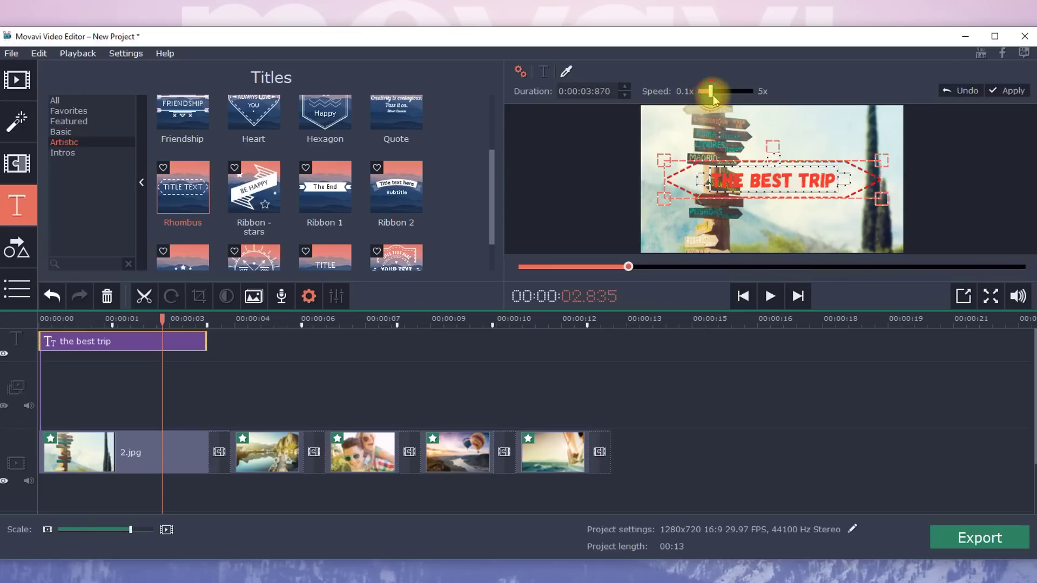
{"action": "left_click_drag", "start_coordinate": [713, 97], "coordinate": [736, 98]}
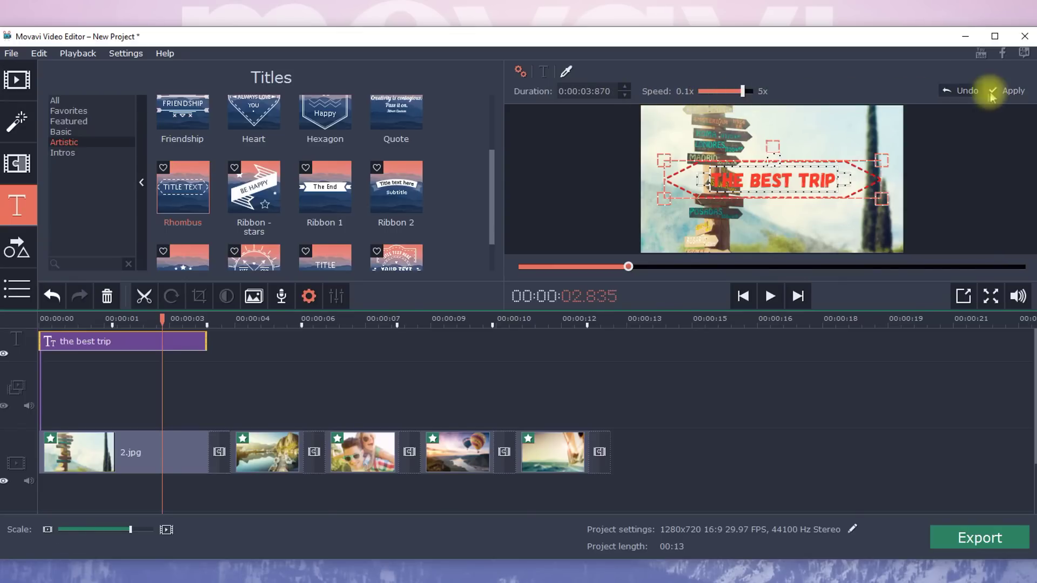
{"action": "left_click", "coordinate": [1006, 92]}
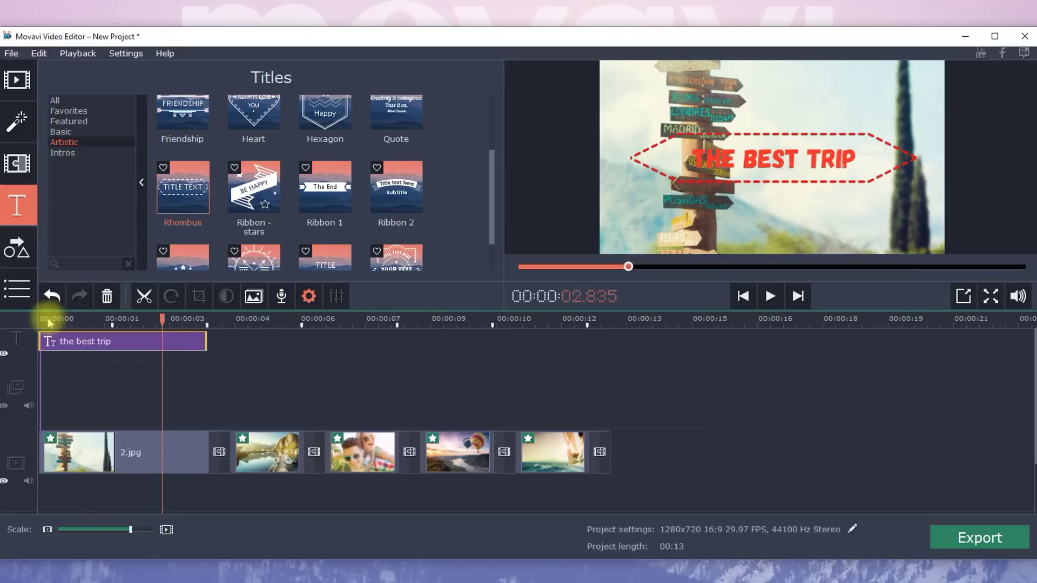
{"action": "left_click", "coordinate": [41, 319]}
{"action": "left_click", "coordinate": [770, 296]}
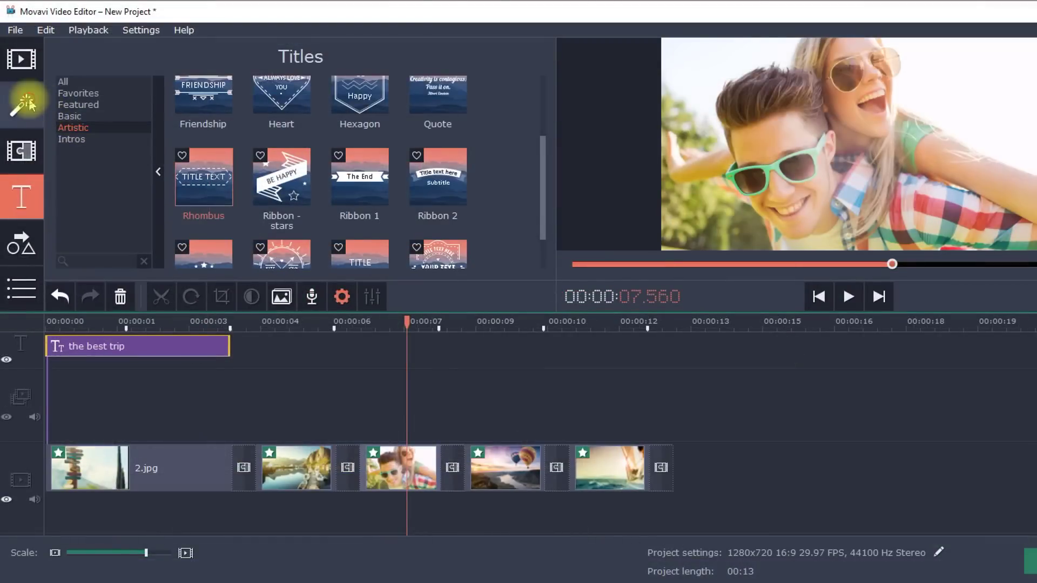
- Apply Boudin and Cupids to the third photo and Glass mosaic to the second
{"action": "left_click", "coordinate": [28, 104]}
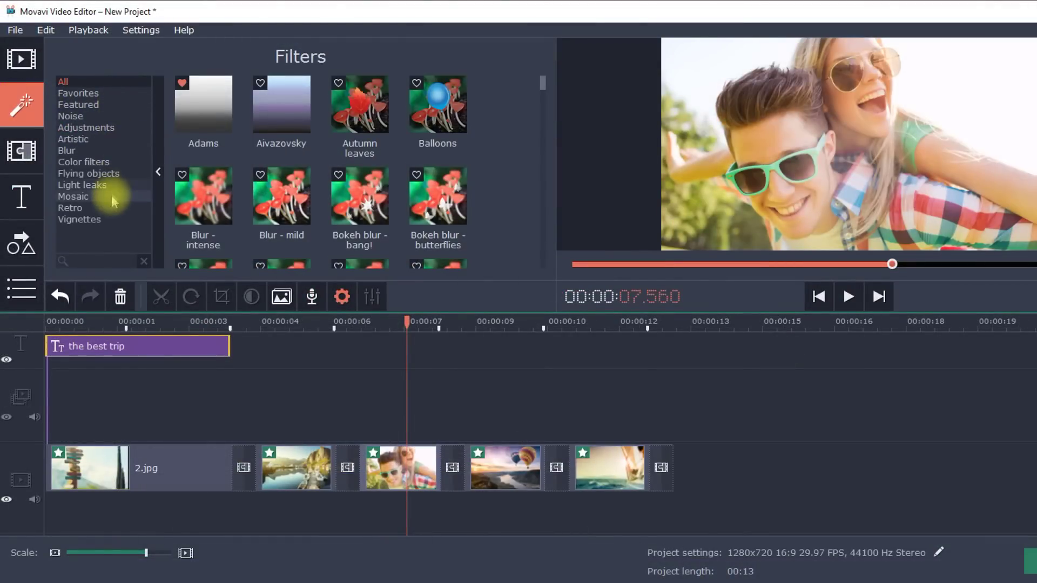
{"action": "left_click", "coordinate": [113, 162]}
{"action": "left_click_drag", "start_coordinate": [200, 189], "coordinate": [390, 459]}
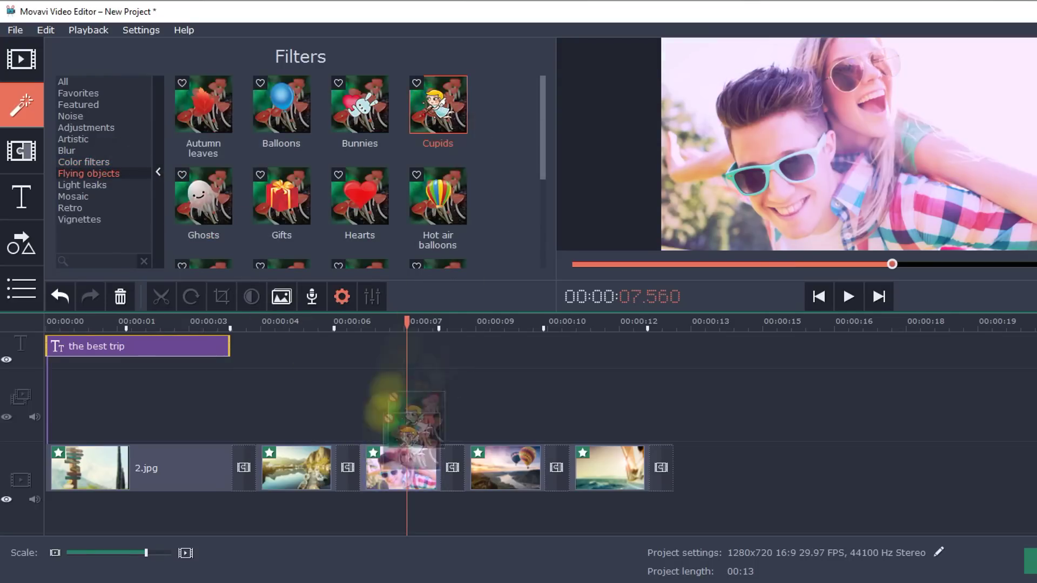
{"action": "left_click_drag", "start_coordinate": [380, 392], "coordinate": [361, 443]}
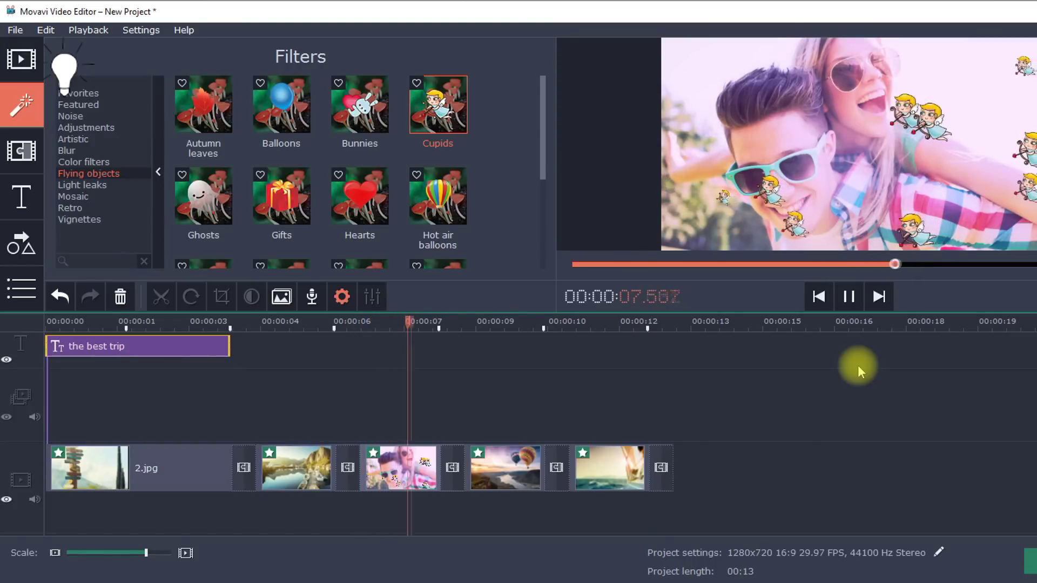
{"action": "left_click_drag", "start_coordinate": [203, 105], "coordinate": [270, 448]}
- Remove the Old movie - sepia filter from the fourth photo
{"action": "left_click_drag", "start_coordinate": [203, 196], "coordinate": [576, 448]}
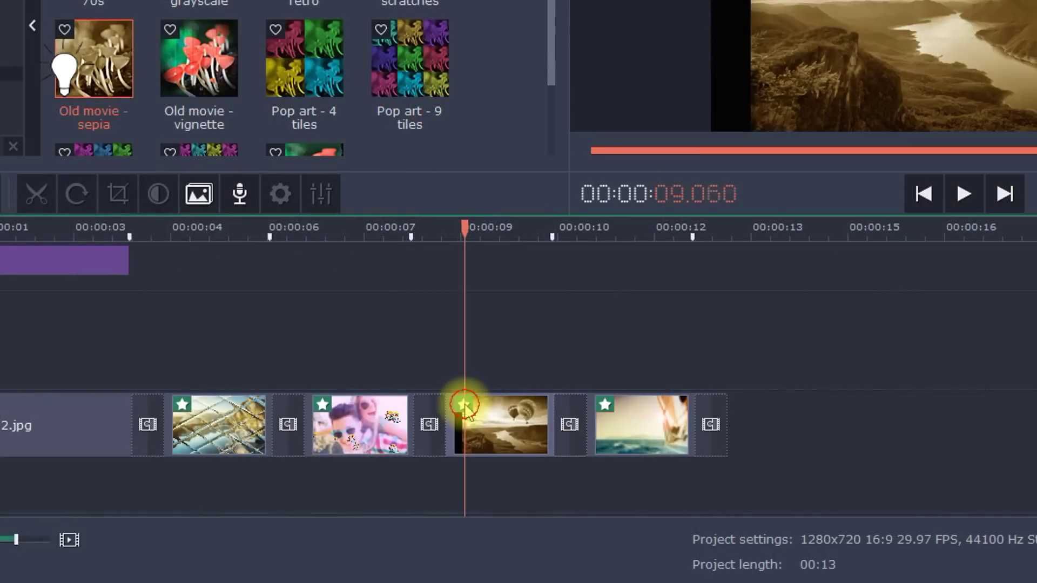
{"action": "left_click", "coordinate": [477, 454]}
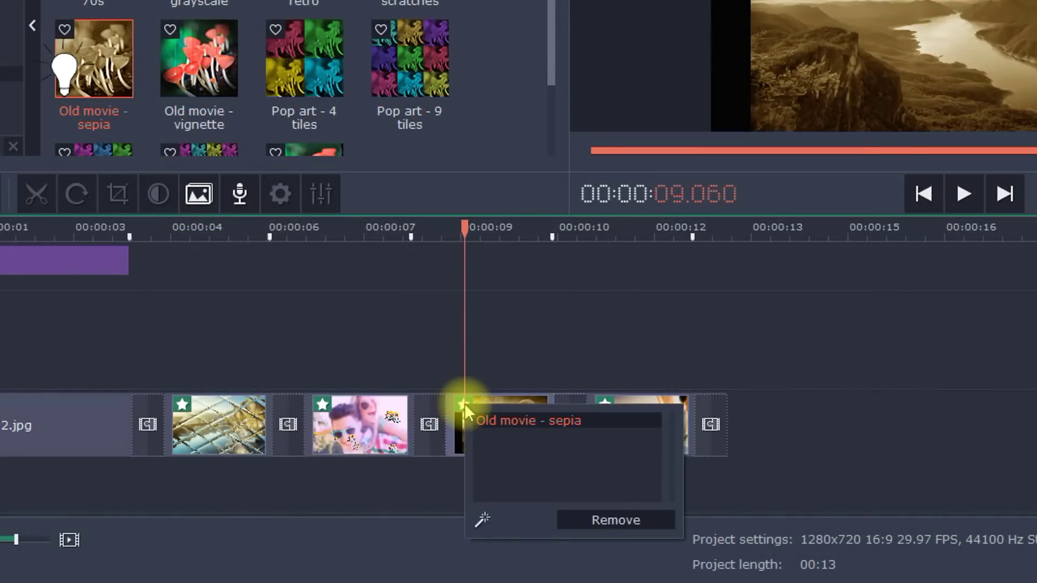
{"action": "left_click", "coordinate": [490, 420]}
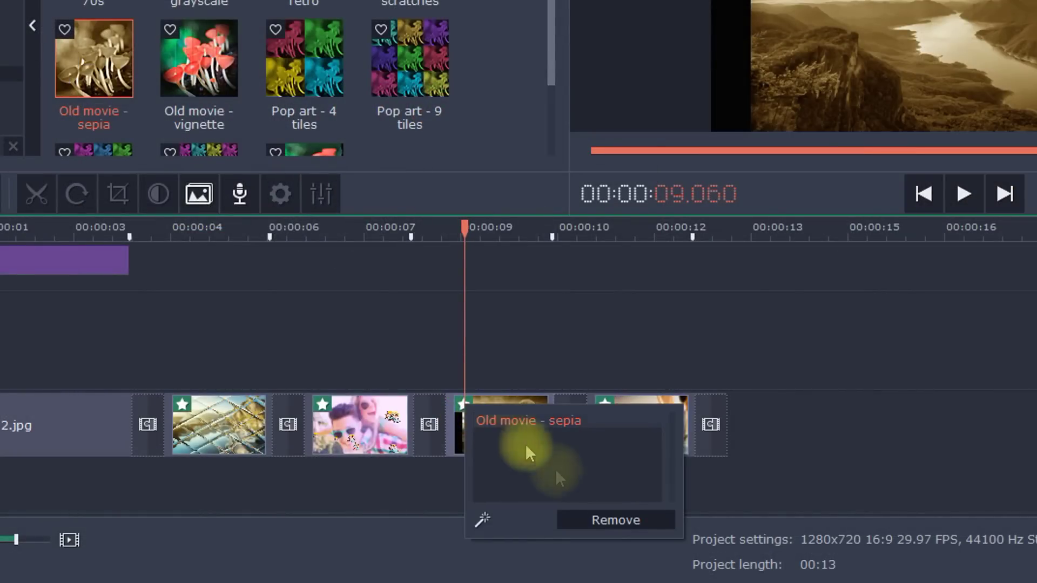
{"action": "left_click", "coordinate": [602, 518]}
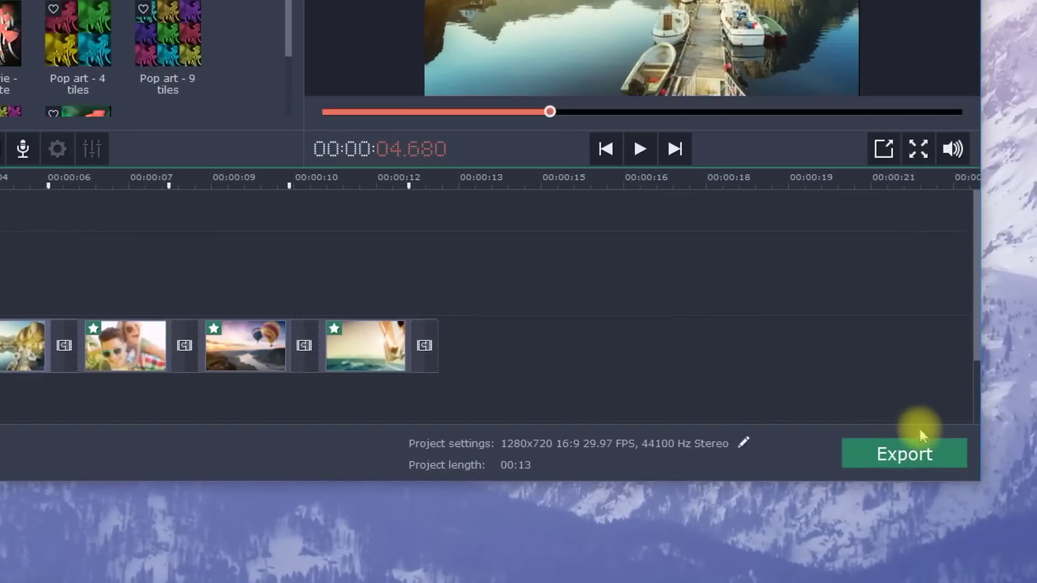
- Export the slideshow as MP4 H.264 at Highest quality to Our travels
{"action": "left_click", "coordinate": [929, 455]}
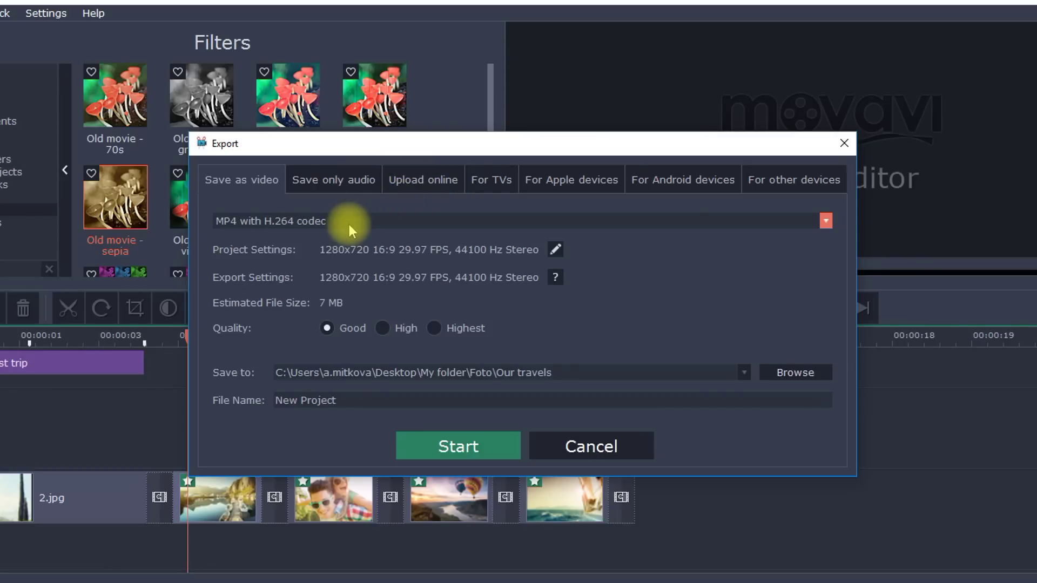
{"action": "left_click", "coordinate": [432, 333]}
{"action": "left_click", "coordinate": [458, 444]}
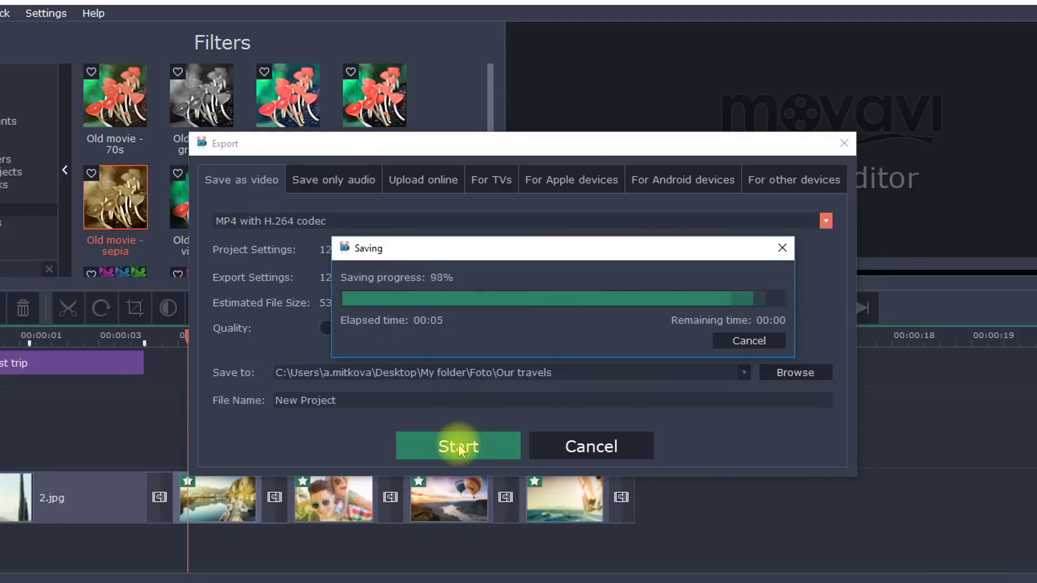
- Confirm the Saving Successful notice to open the Our travels output folder
{"action": "left_click", "coordinate": [610, 351]}
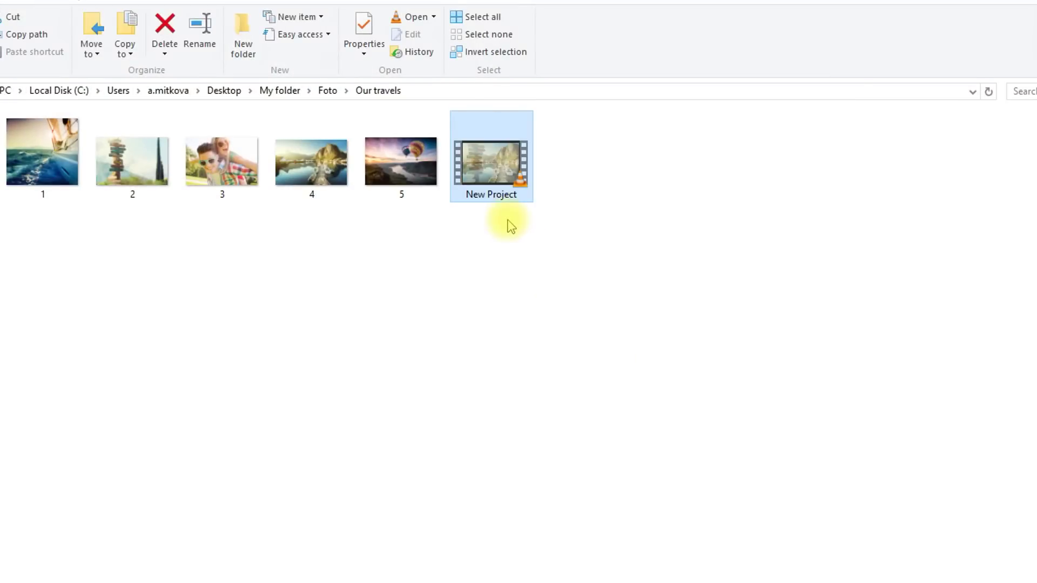